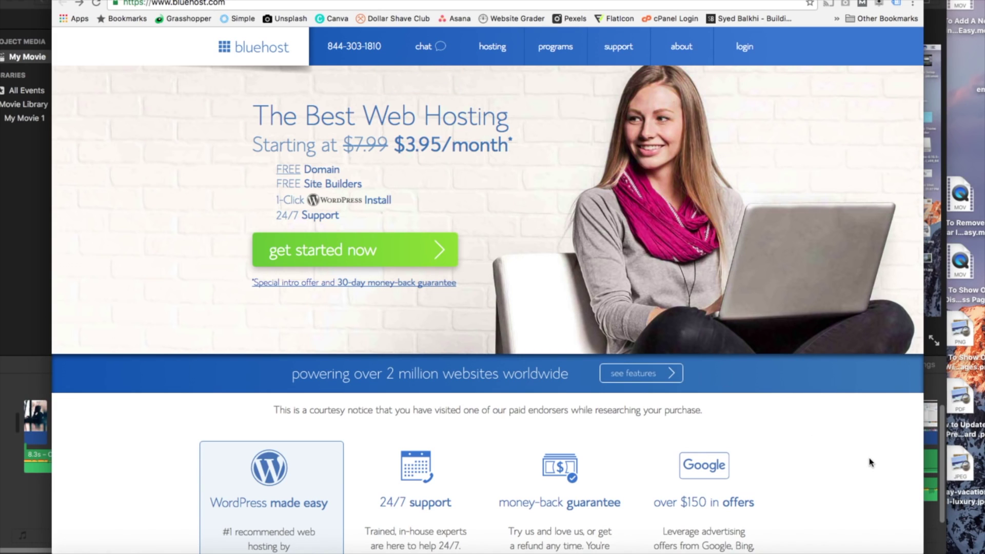
Step: Start the Bluehost hosting sign-up and select the basic plan
scroll(870, 462, down, 4)
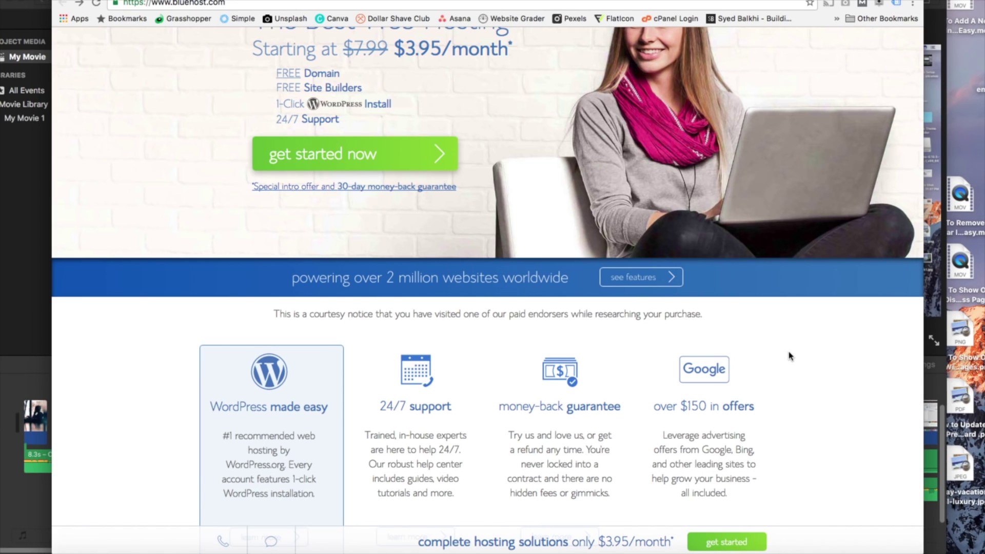
scroll(789, 356, up, 3)
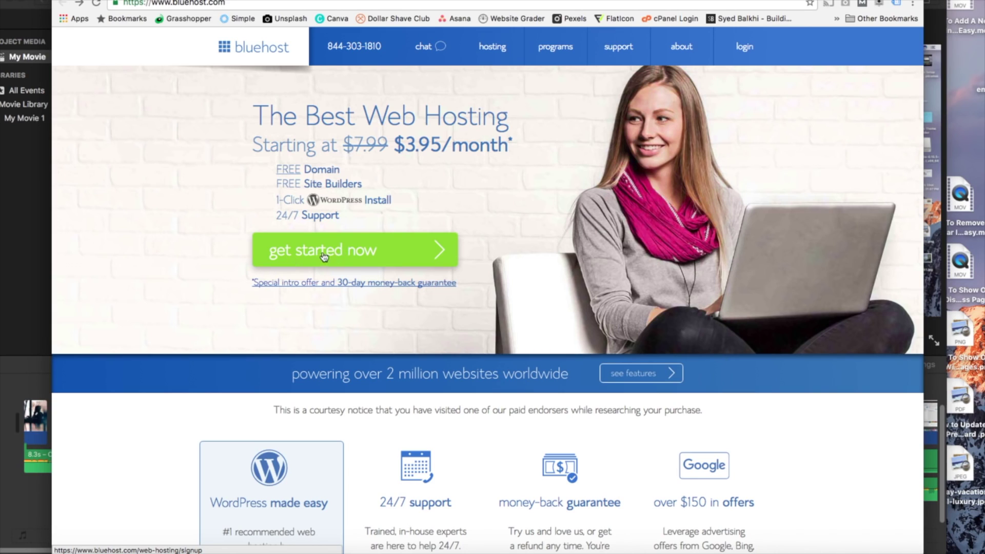
click(348, 253)
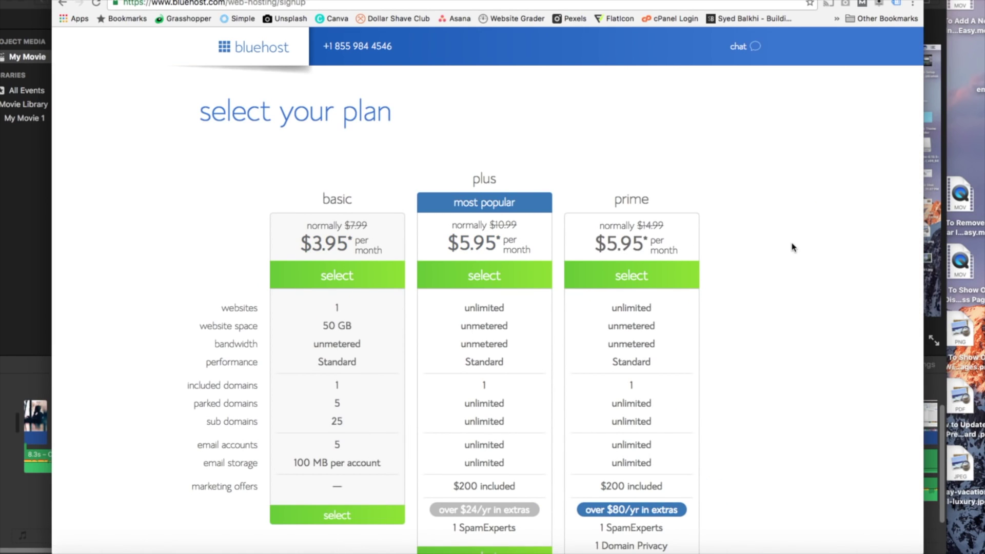
scroll(791, 247, down, 2)
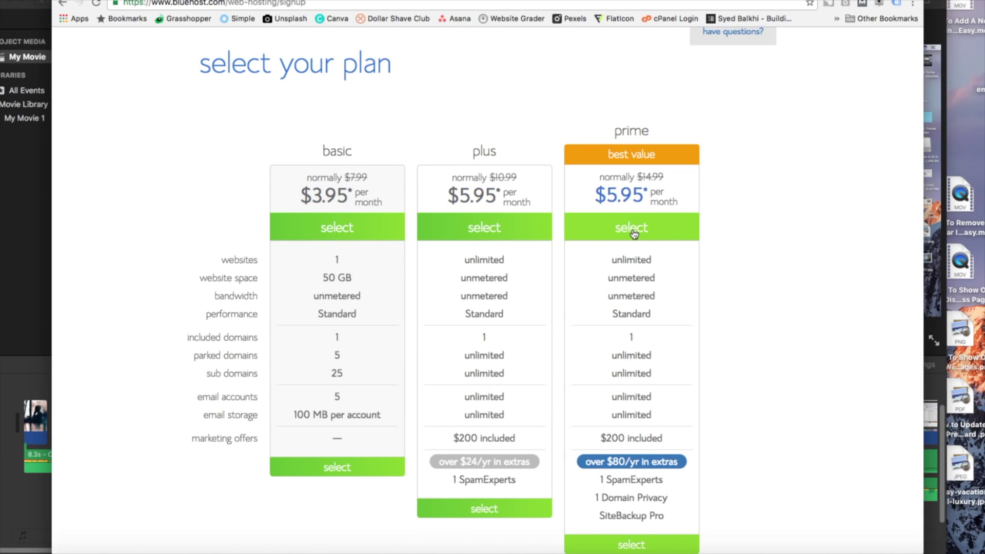
scroll(829, 231, down, 1)
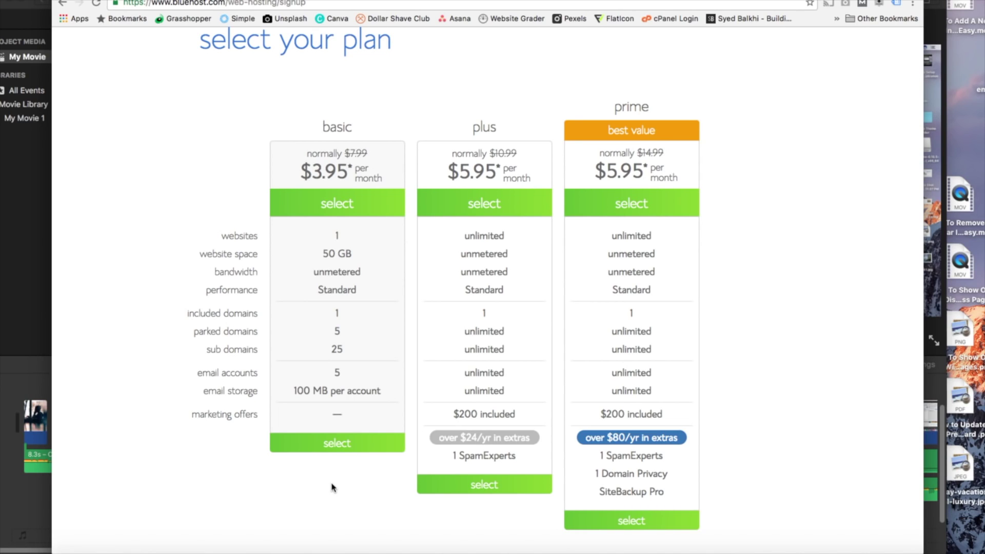
click(332, 446)
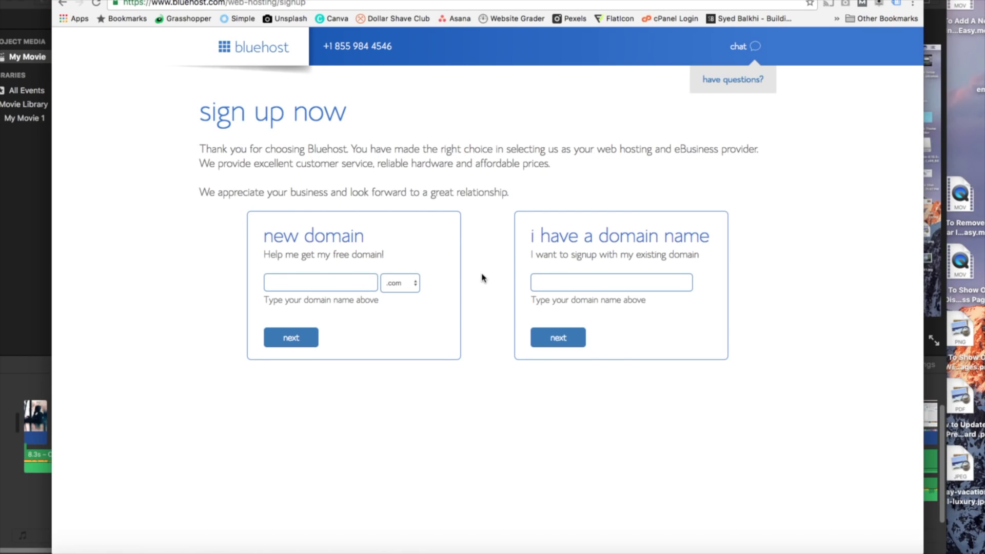
click(547, 281)
text(alreadyhave.com)
key(BackSpace)
key(BackSpace)
key(BackSpace)
key(BackSpace)
key(BackSpace)
key(BackSpace)
key(BackSpace)
key(BackSpace)
key(BackSpace)
key(BackSpace)
key(BackSpace)
key(BackSpace)
key(BackSpace)
key(BackSpace)
key(BackSpace)
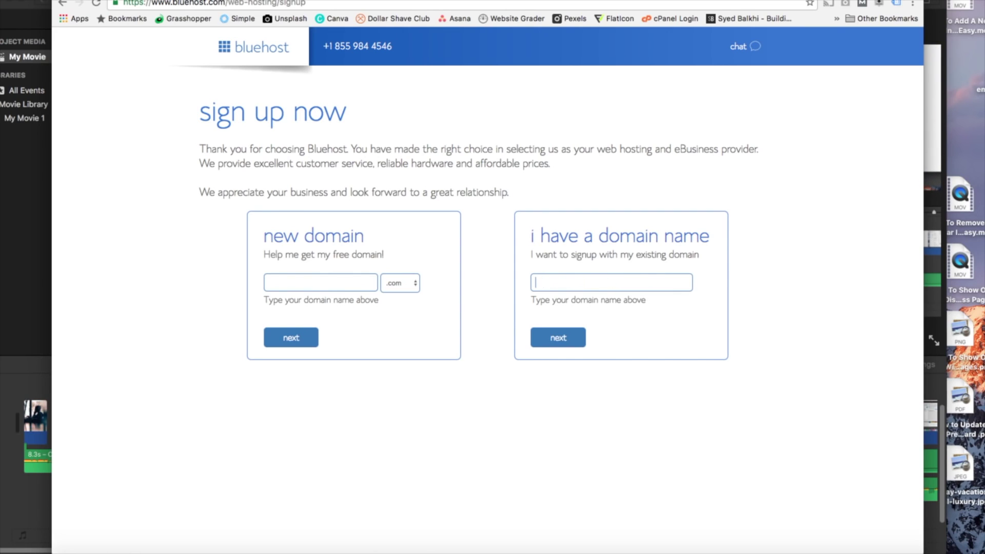
Step: Request the new domain demodomain494 with the .com extension and continue to account creation
click(311, 281)
text(demo)
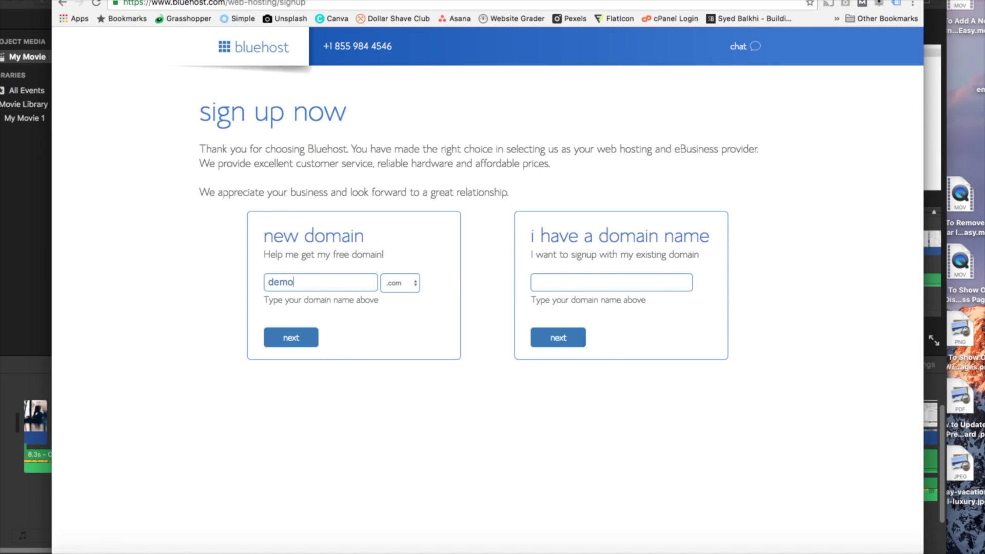
text(domain)
click(415, 282)
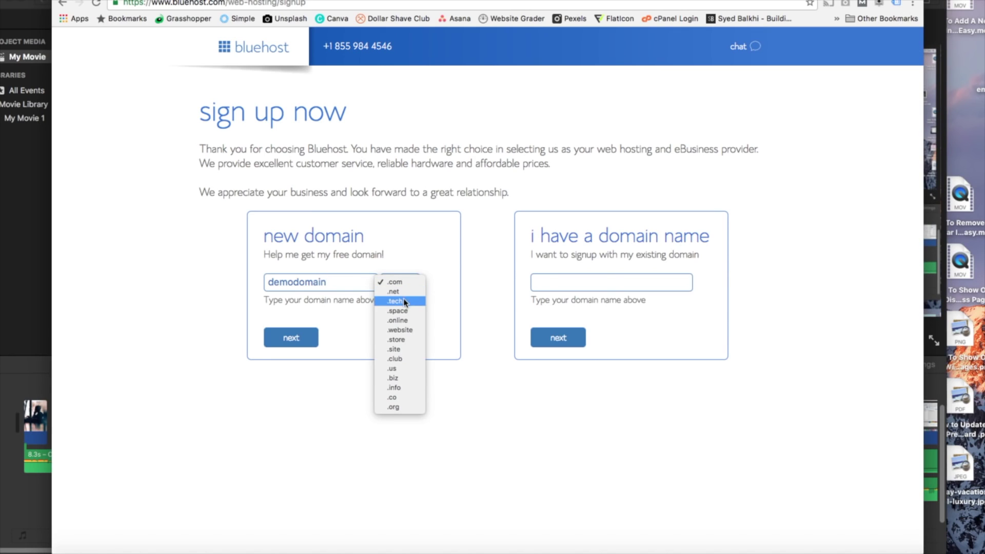
click(294, 409)
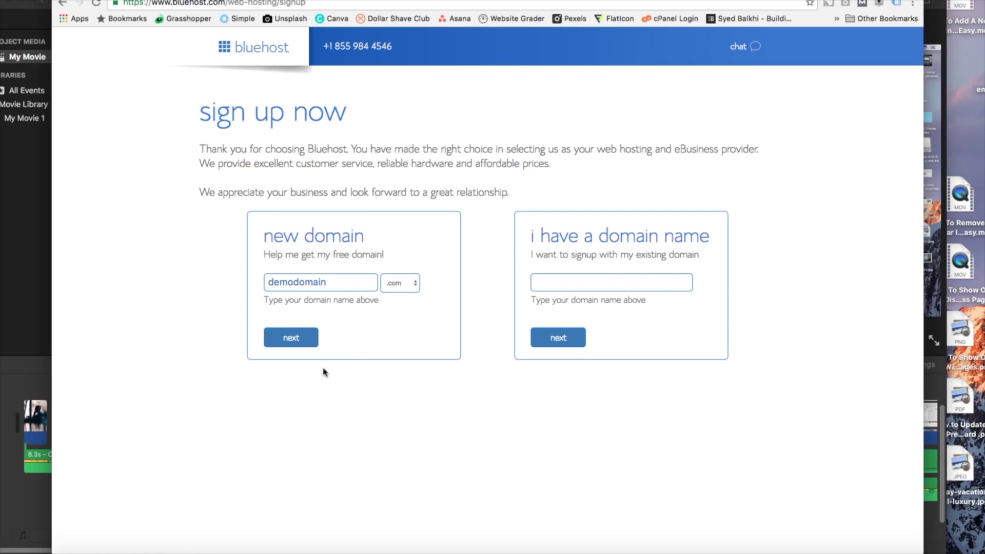
text(494)
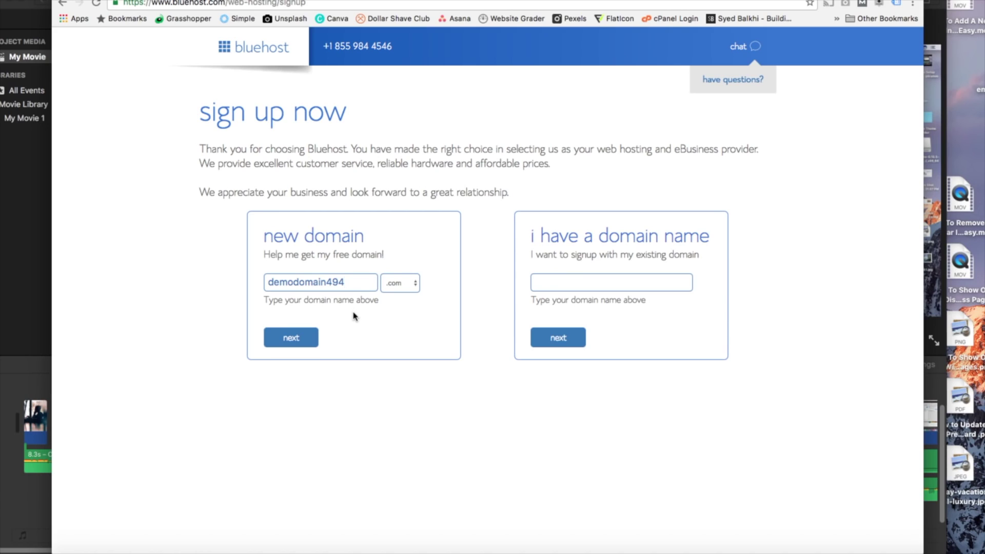
click(291, 337)
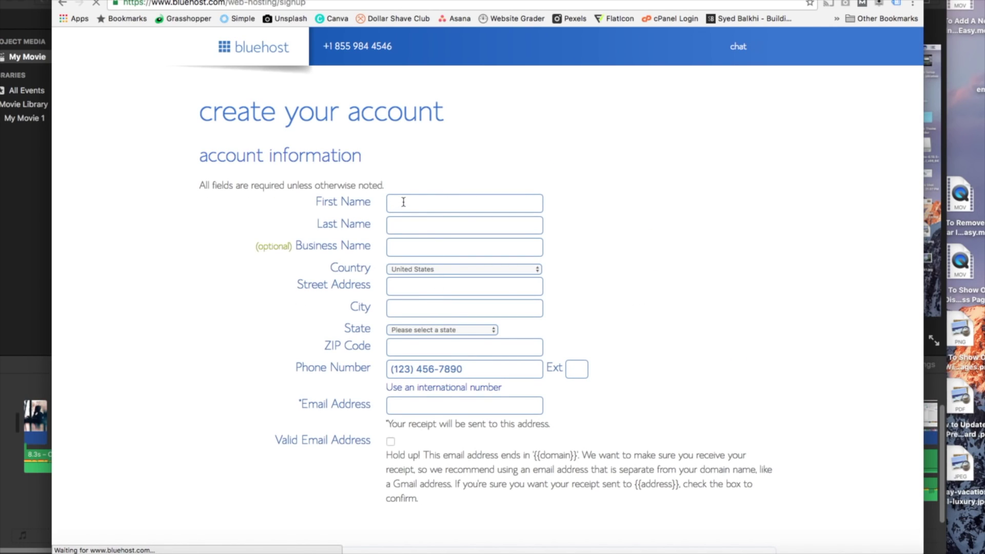
Step: Fill in the account holder's first and last name in the account information
click(407, 203)
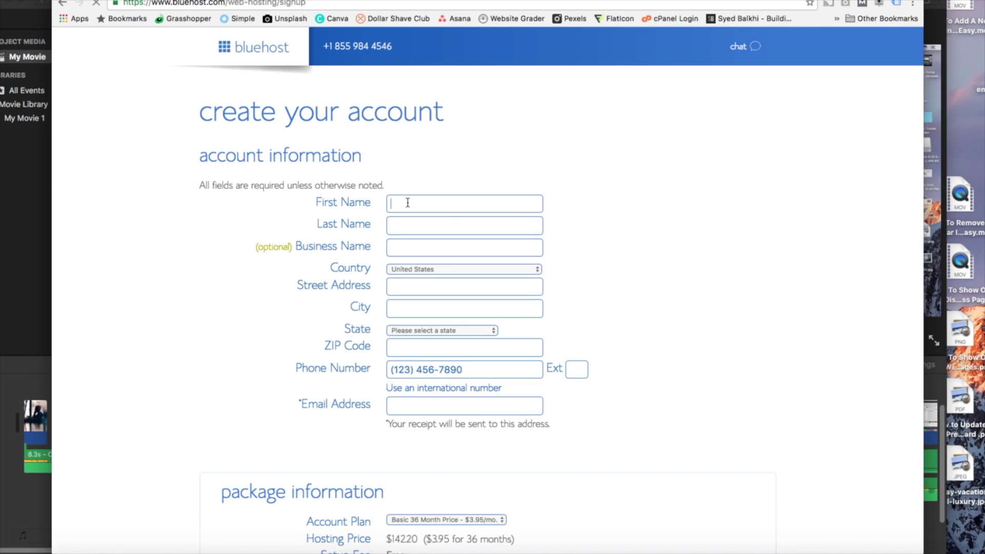
text(demo)
click(404, 224)
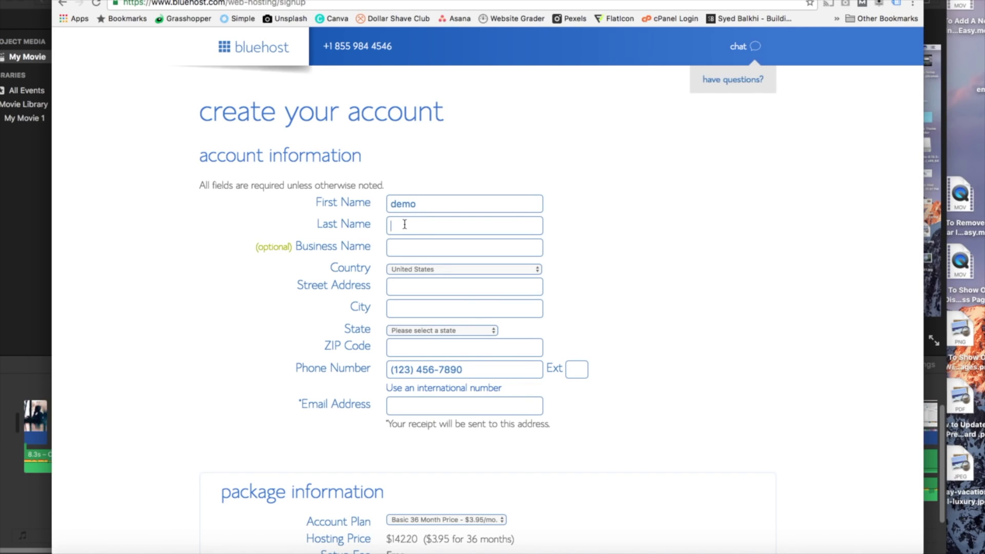
text(demo)
click(412, 247)
text(demo)
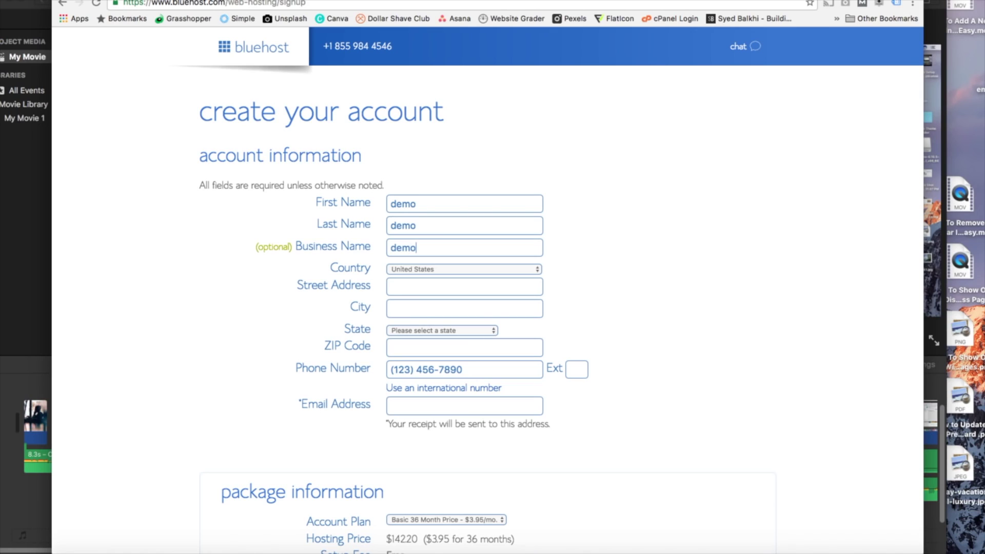
key(BackSpace)
key(BackSpace)
key(BackSpace)
key(BackSpace)
Step: Fill in the street address, city and ZIP code, and choose Missouri as the state
click(417, 284)
text(demo)
click(416, 306)
text(demo)
click(411, 332)
mouse_move(396, 544)
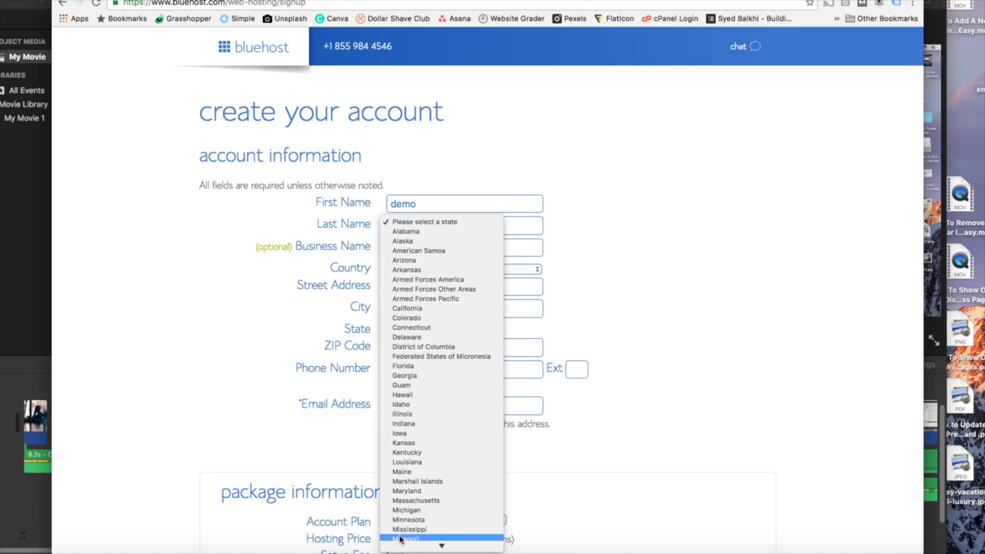
click(398, 538)
click(406, 350)
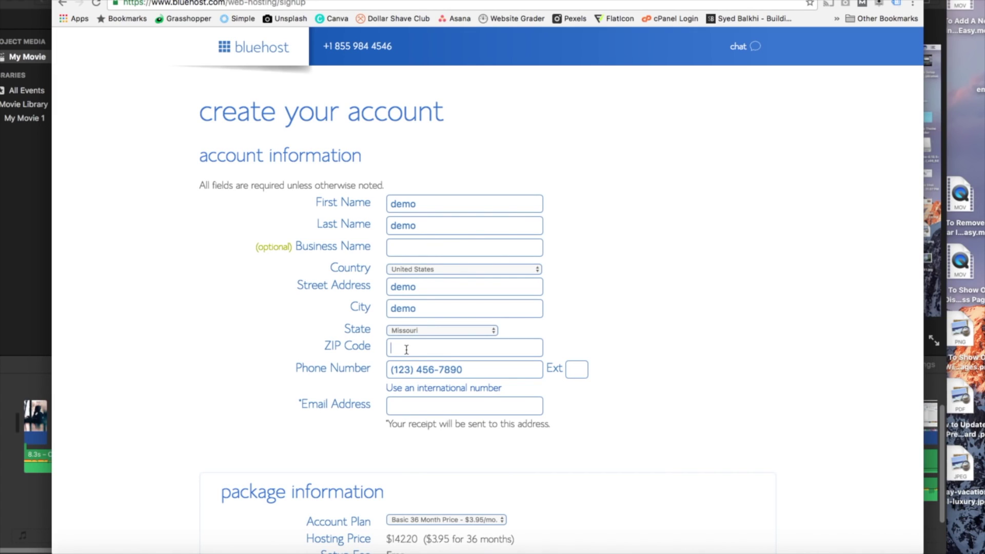
text(demo)
Step: Change the account plan to Basic 12 Month Price - $5.45/mo. in the package information
scroll(215, 403, down, 5)
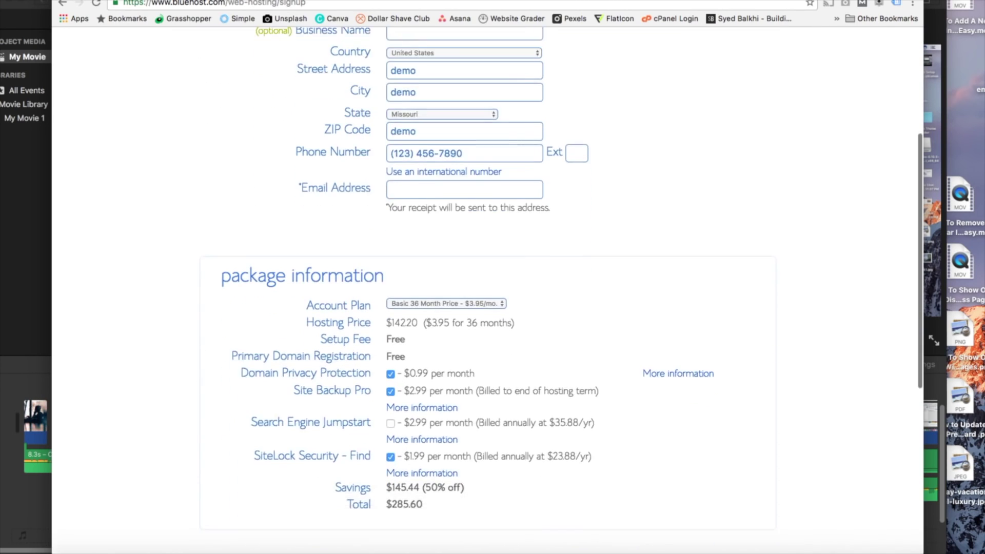
scroll(145, 327, down, 1)
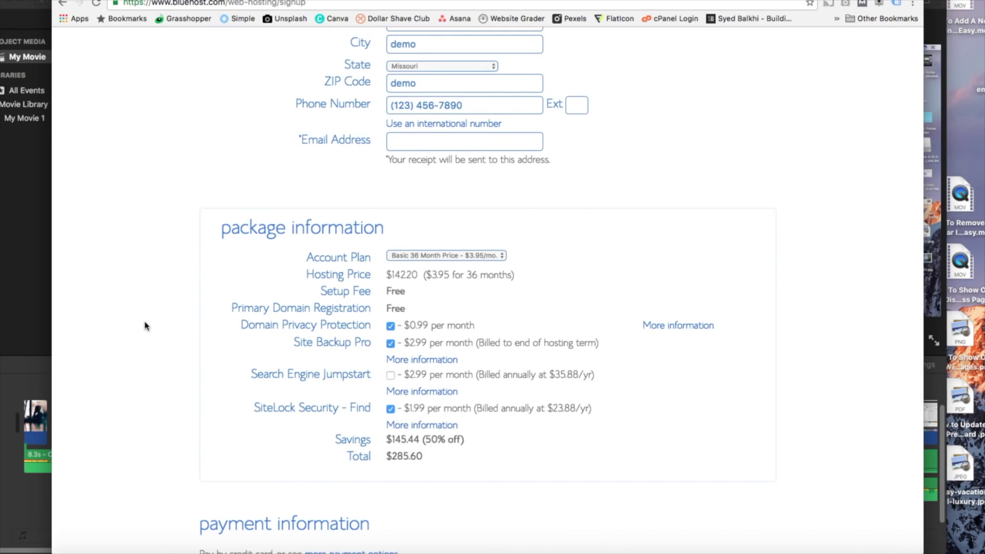
scroll(145, 326, down, 1)
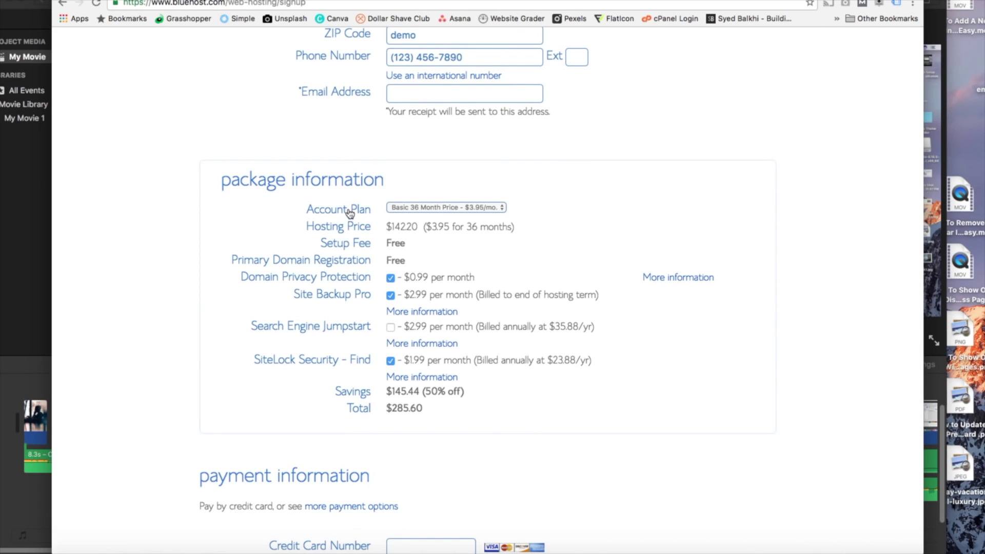
click(418, 207)
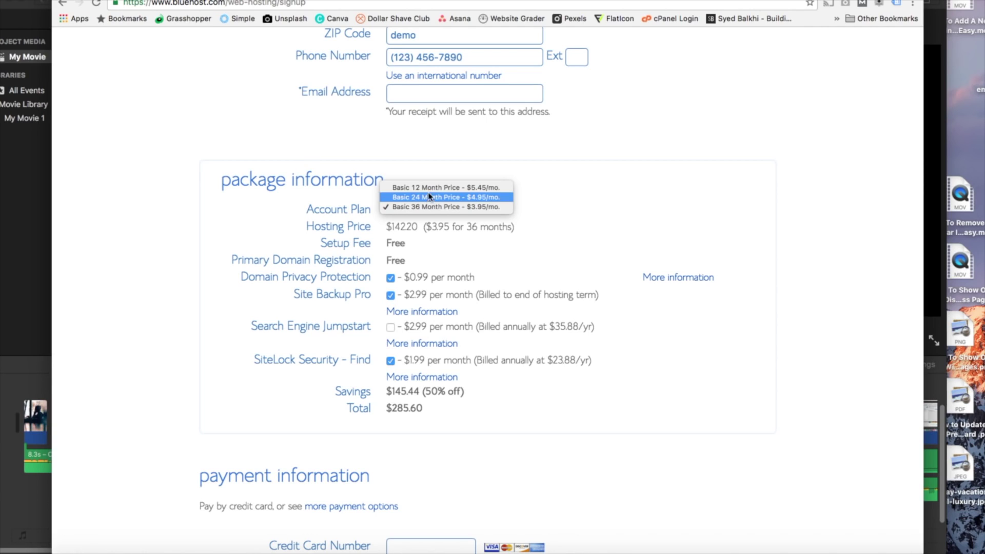
click(433, 188)
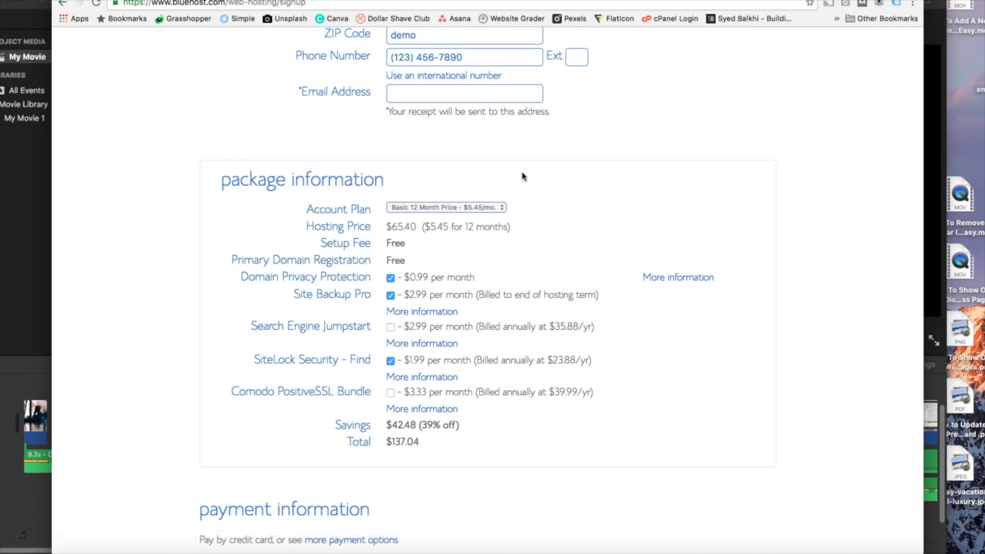
Step: Remove the Domain Privacy Protection, Site Backup Pro and SiteLock Security - Find extras from the package
scroll(560, 179, down, 1)
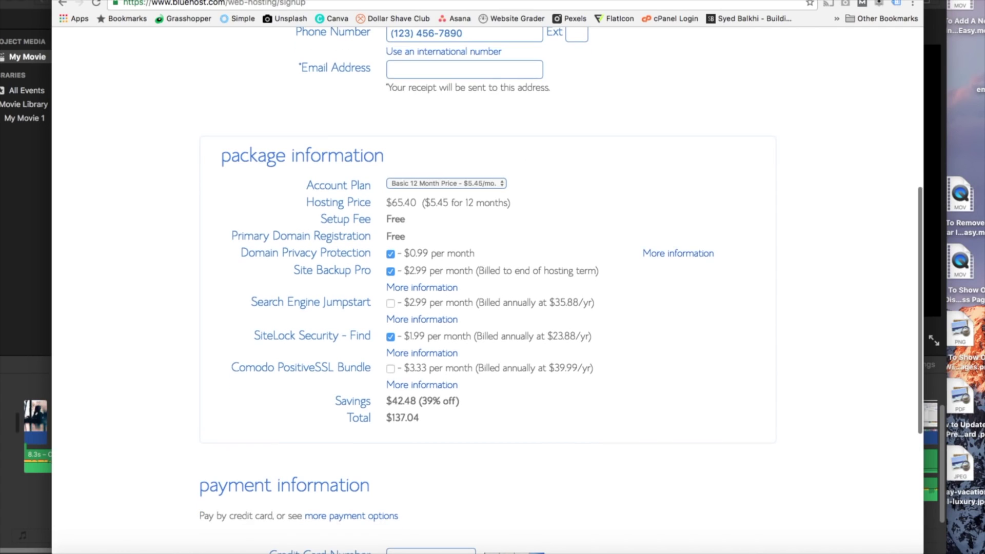
scroll(362, 228, down, 1)
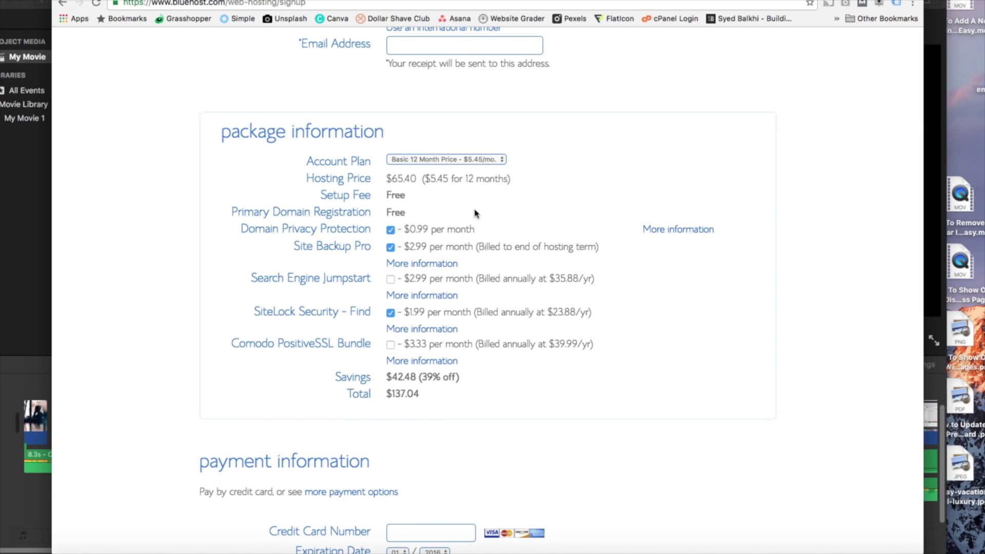
click(392, 231)
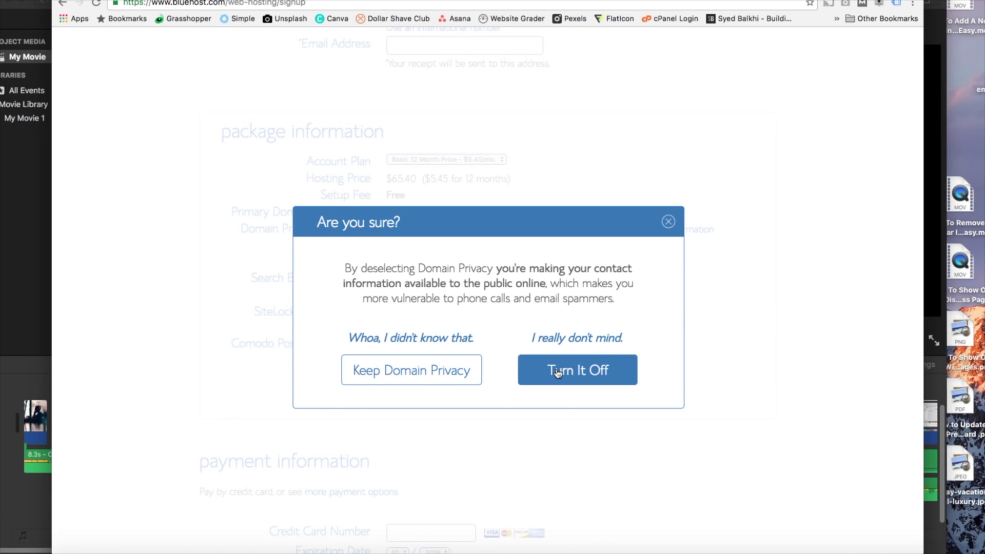
click(558, 372)
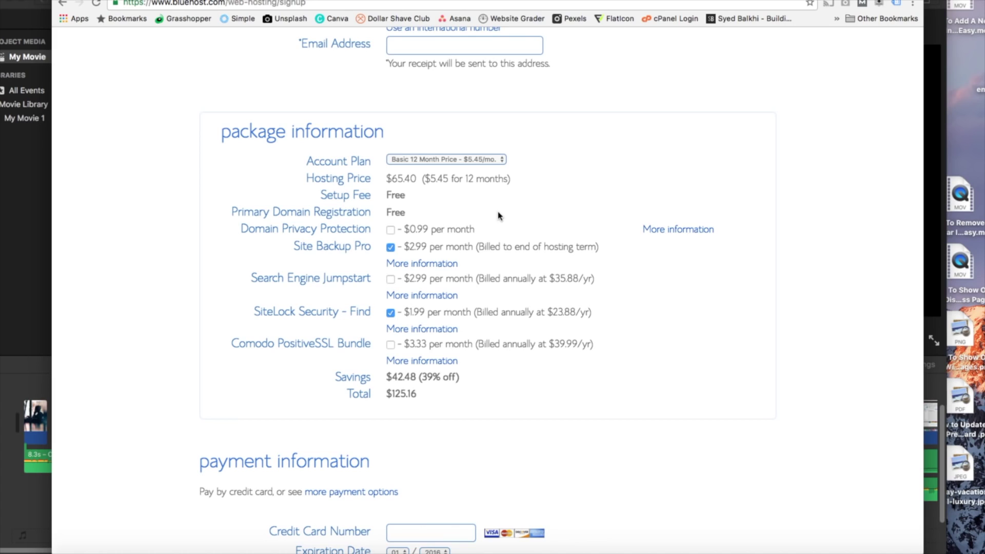
scroll(498, 216, down, 2)
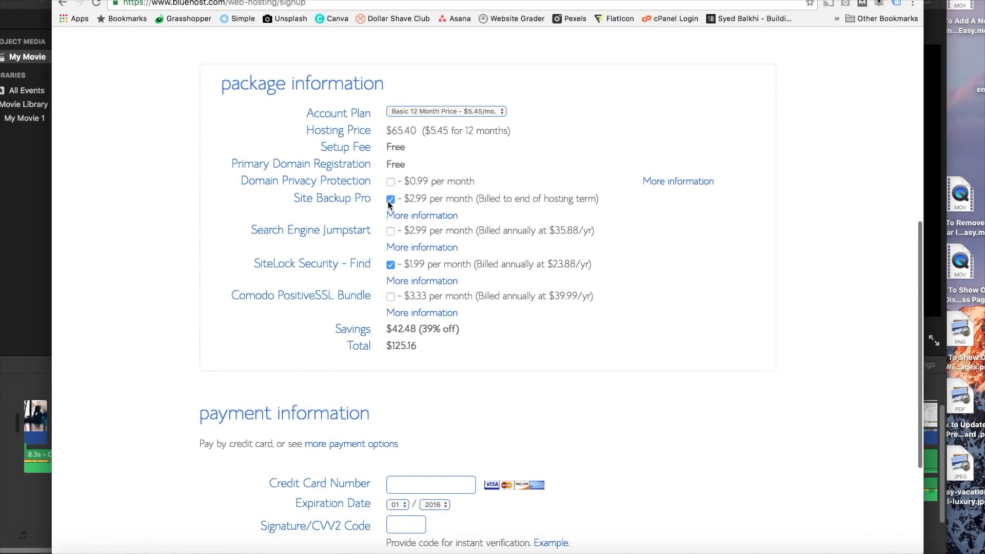
click(390, 200)
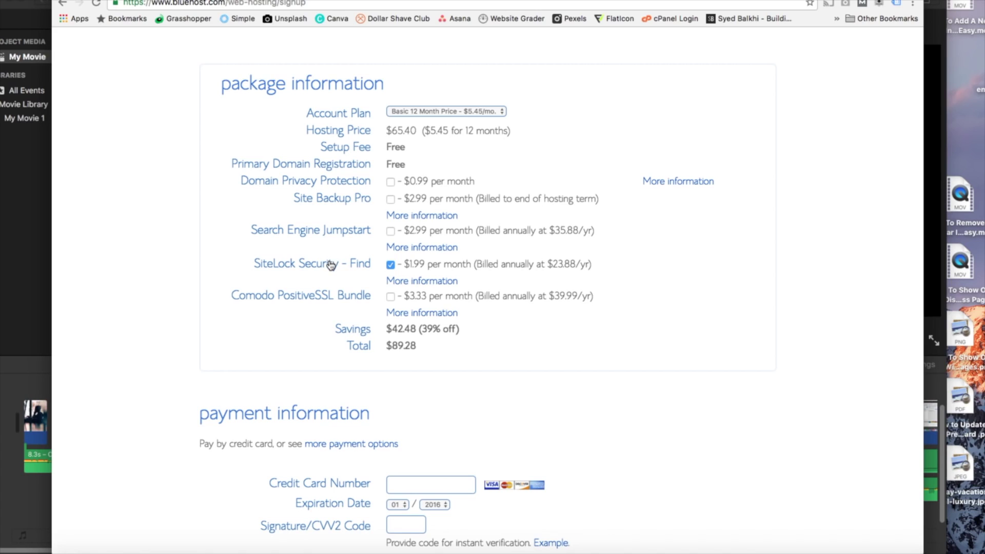
click(390, 264)
Step: Place the cursor in the empty credit card number field and agree to Bluehost's Privacy Policy and Terms of Service
scroll(640, 266, down, 3)
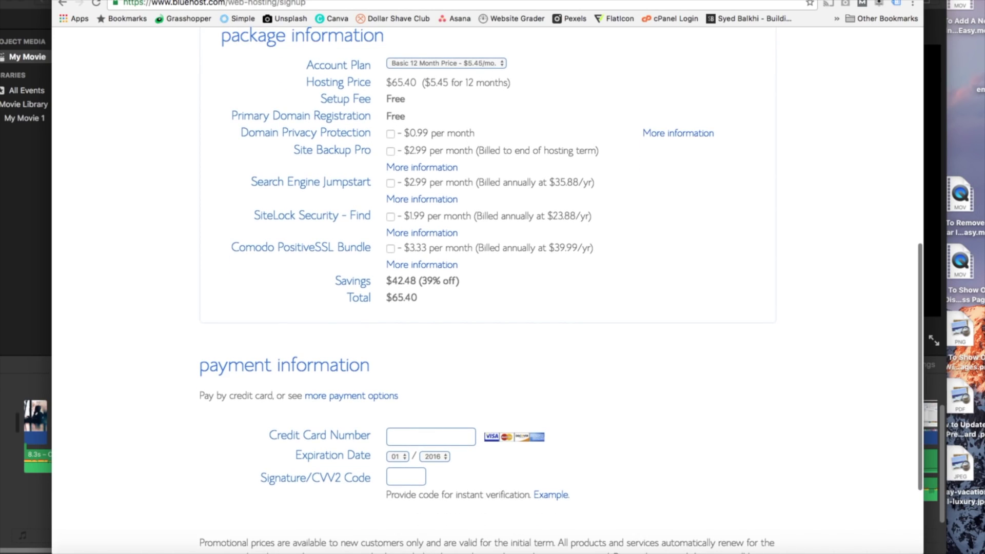
scroll(561, 292, down, 2)
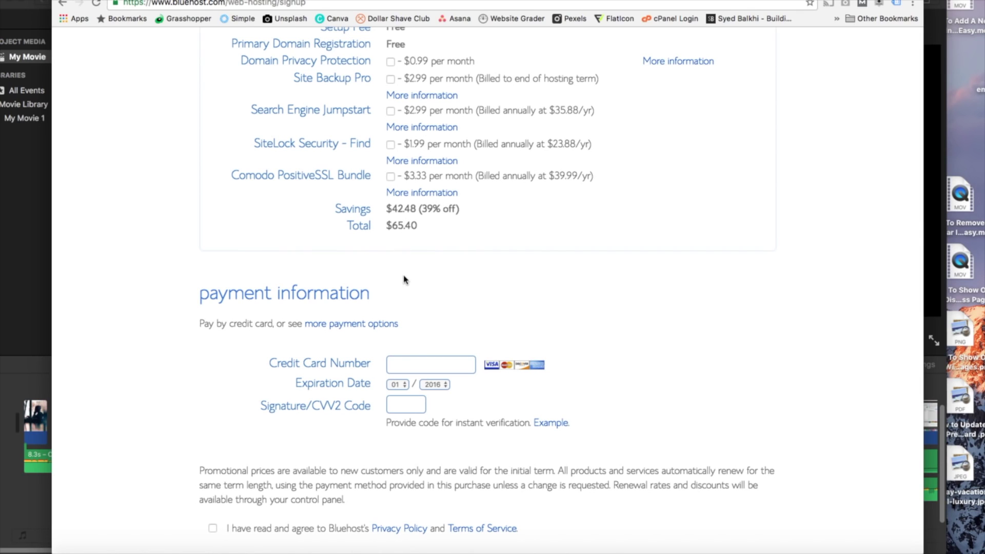
scroll(403, 279, down, 3)
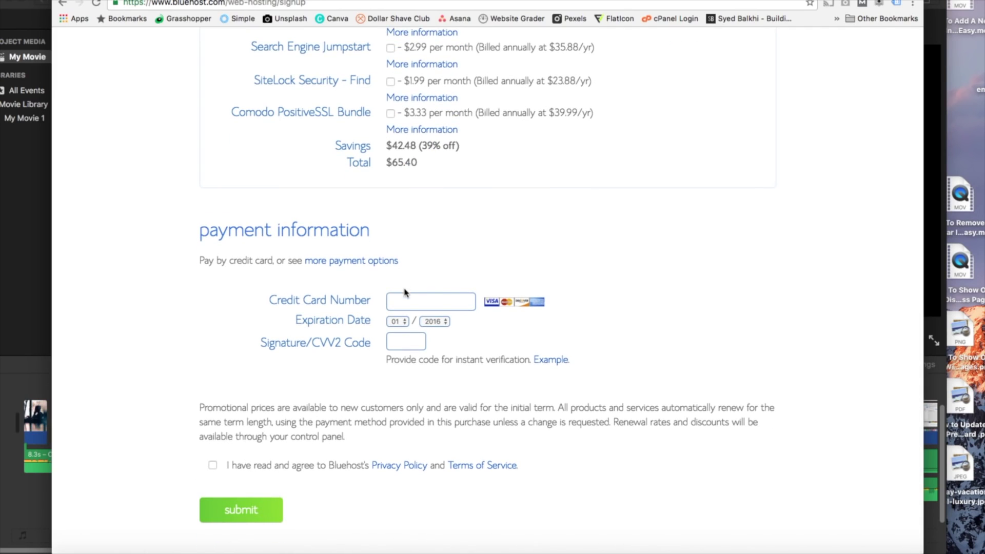
click(400, 300)
click(212, 465)
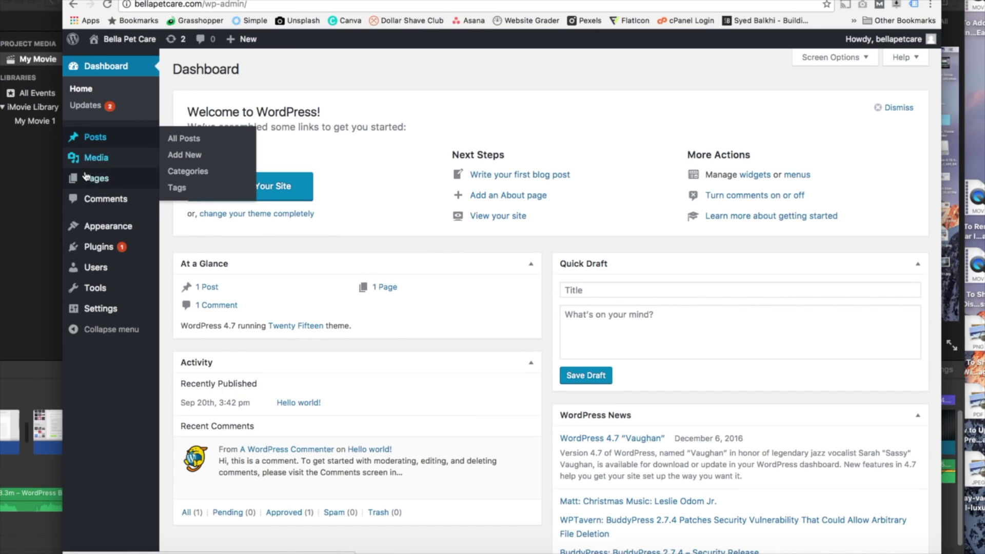
Step: Open the live Bella Pet Care site from the WordPress dashboard
mouse_move(94, 250)
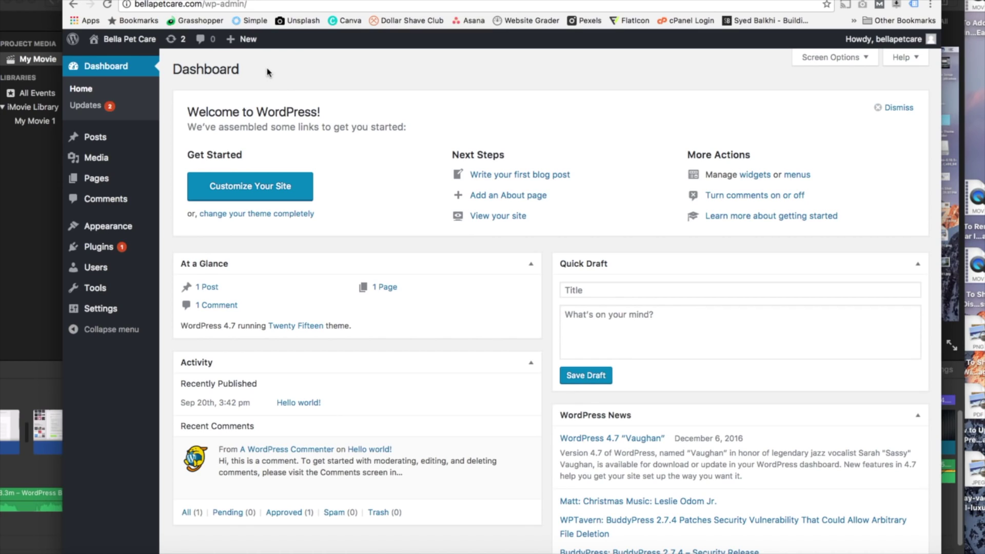
mouse_move(122, 42)
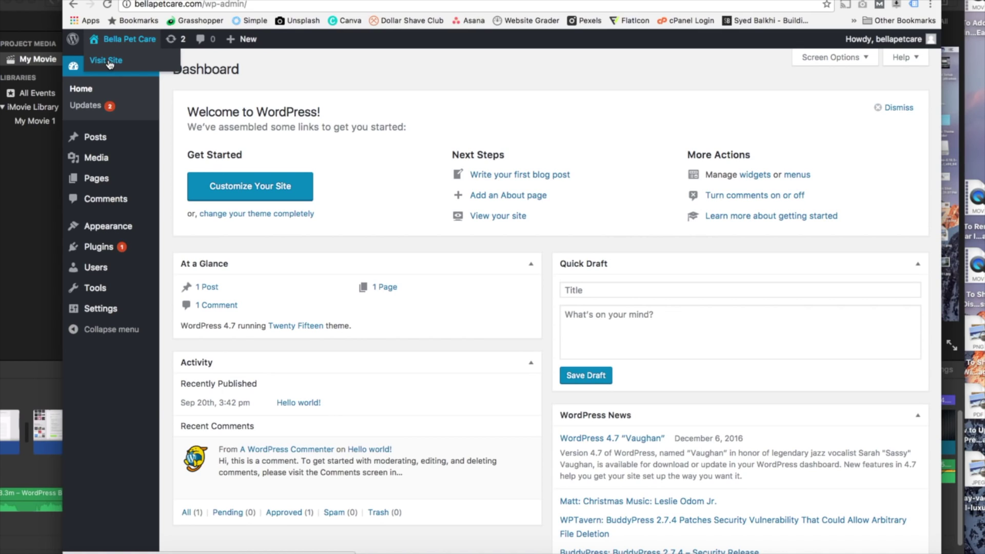
click(108, 62)
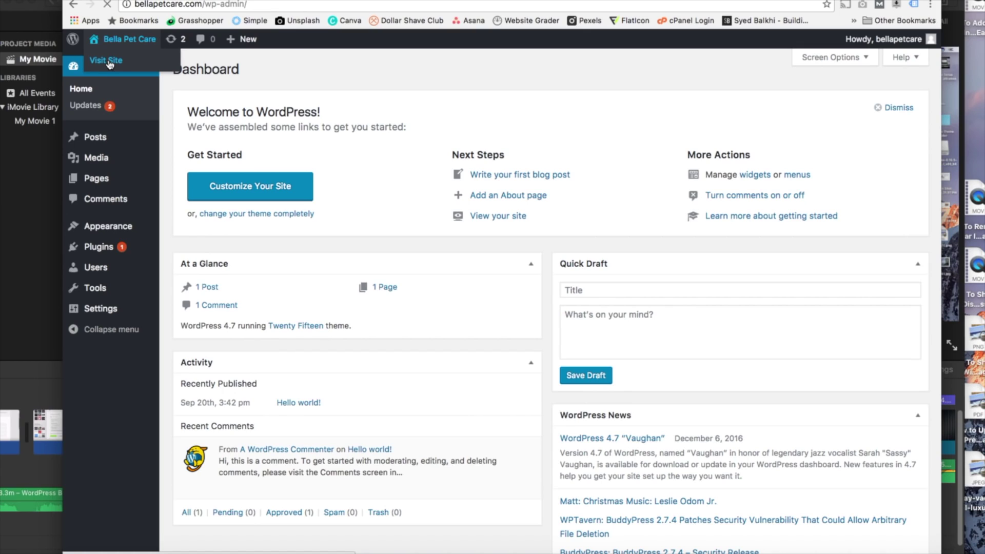